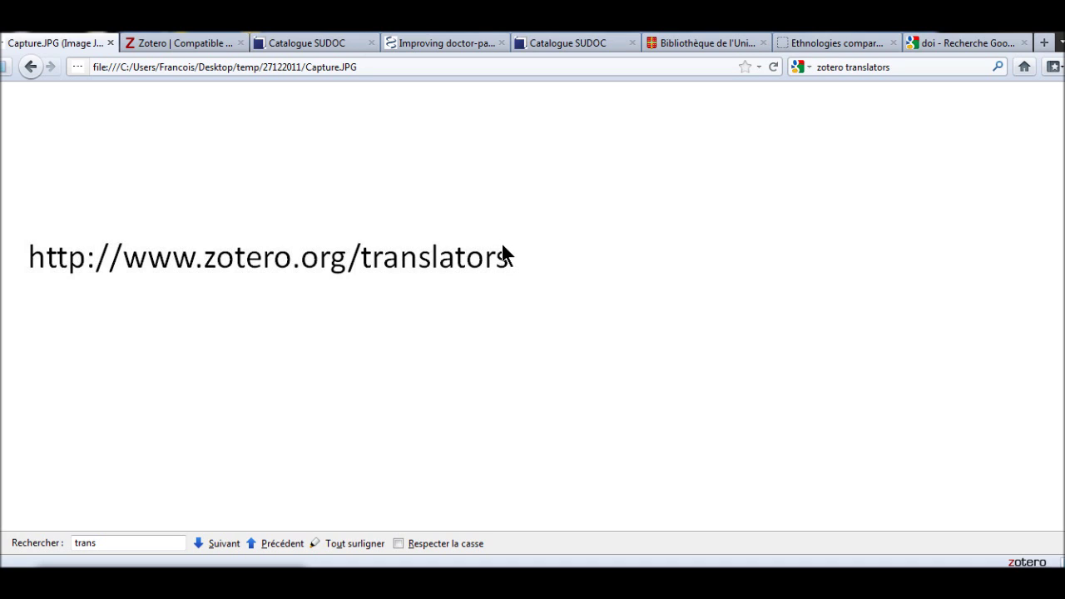
# Step: Look through the supported, partially supported and unsupported sites on the Zotero translators page
pyautogui.click(200, 40)
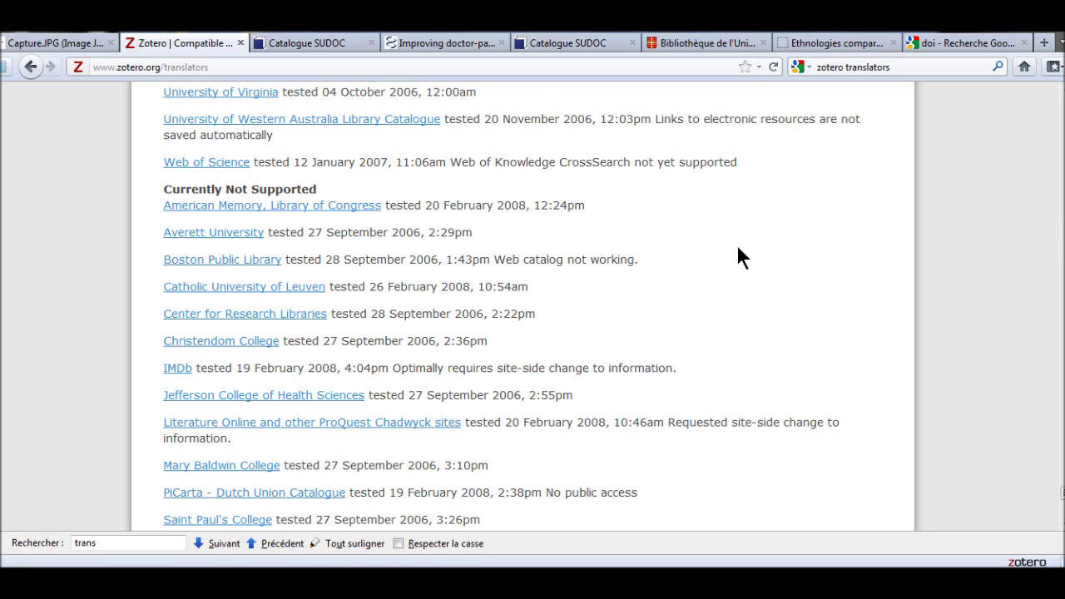
pyautogui.scroll(10, 738, 248)
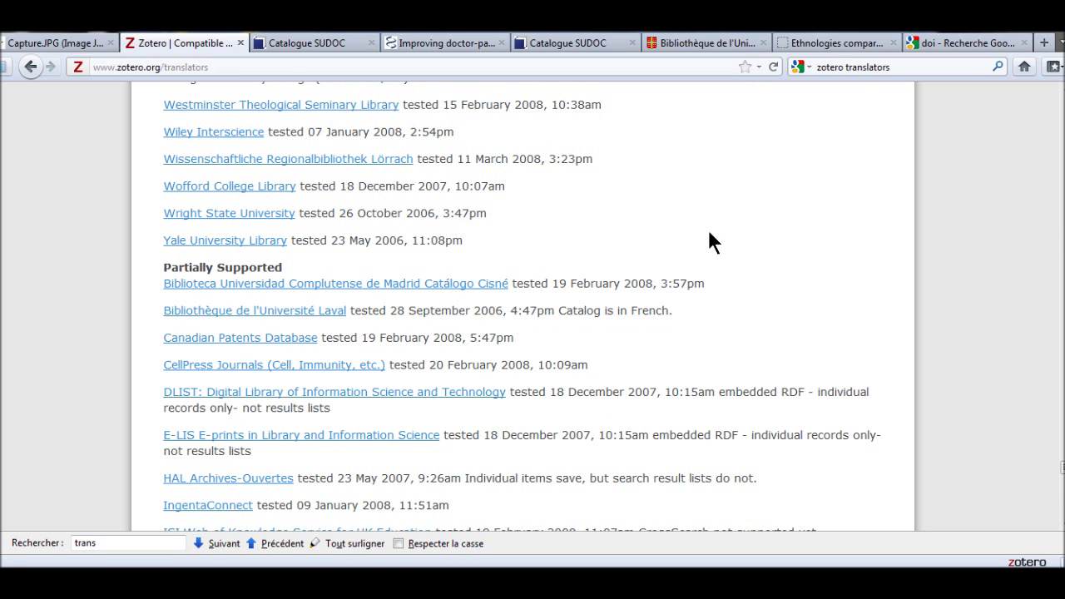
pyautogui.scroll(6, 695, 230)
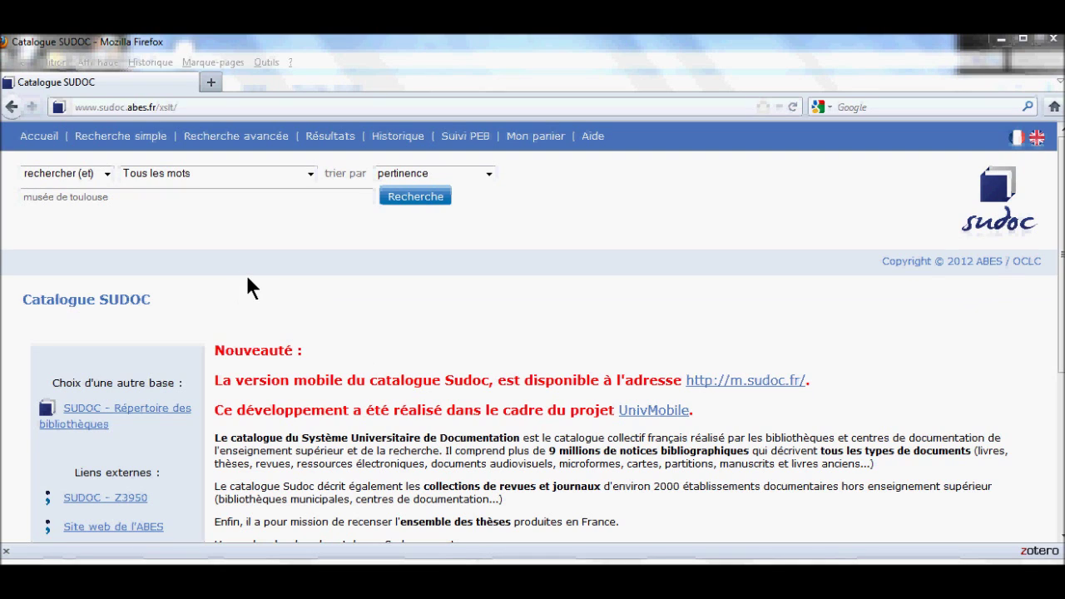
# Step: Search the SUDOC catalogue for "musée de toulouse" and open the Zotero library at the "musée de toulouse" collection
pyautogui.click(164, 198)
pyautogui.click(411, 196)
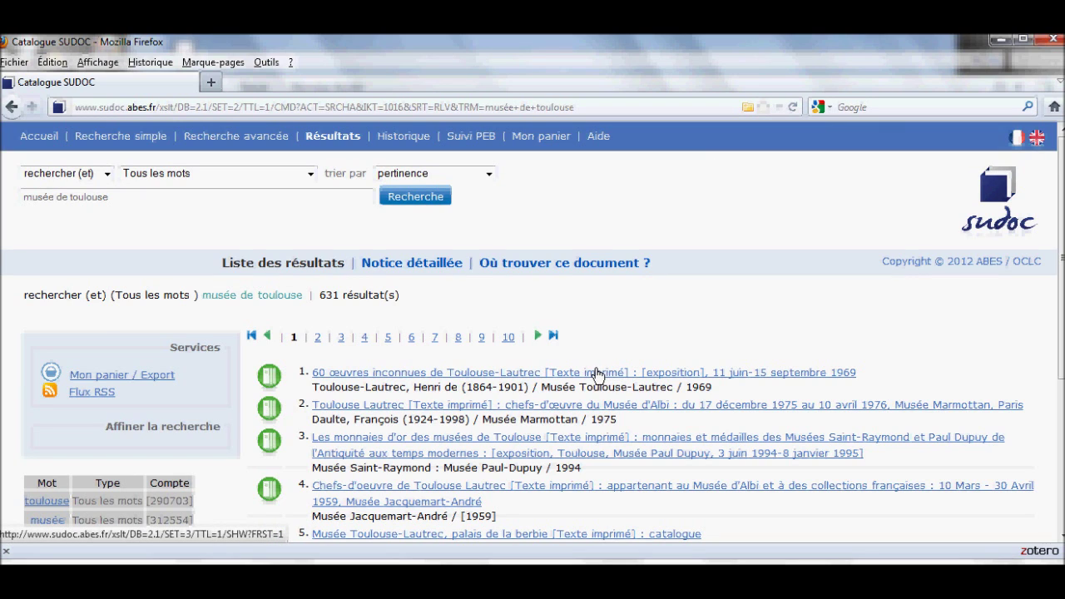
pyautogui.click(1040, 551)
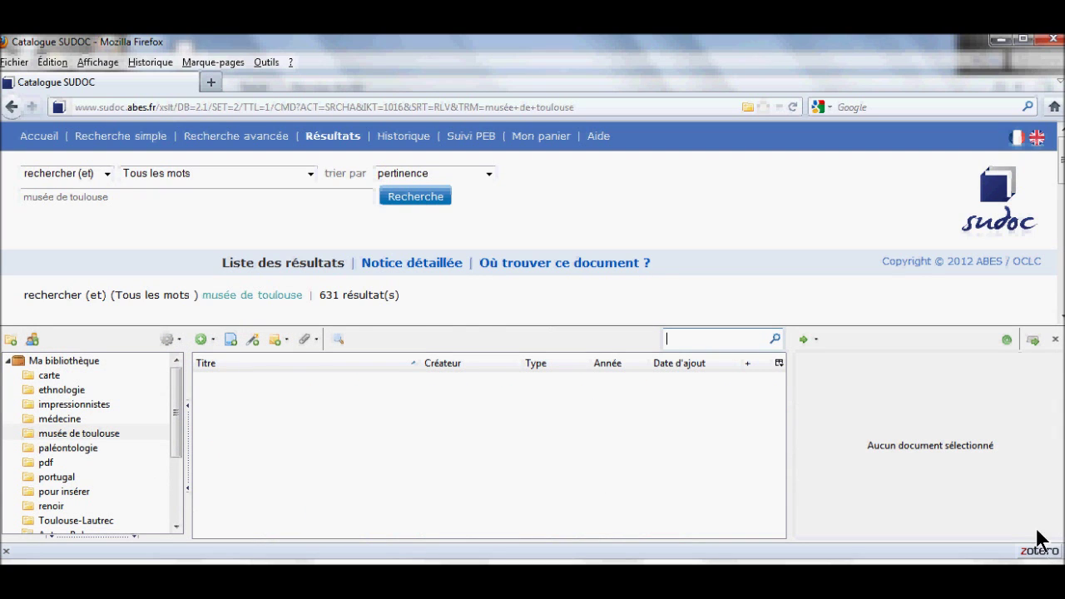
pyautogui.moveTo(432, 325); pyautogui.dragTo(432, 391)
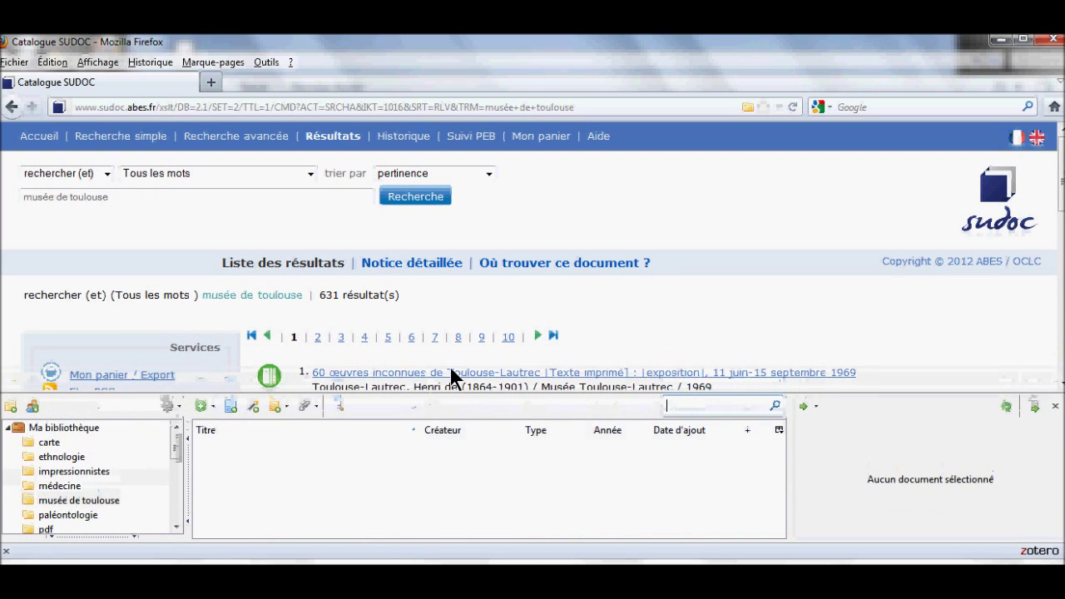
pyautogui.click(106, 502)
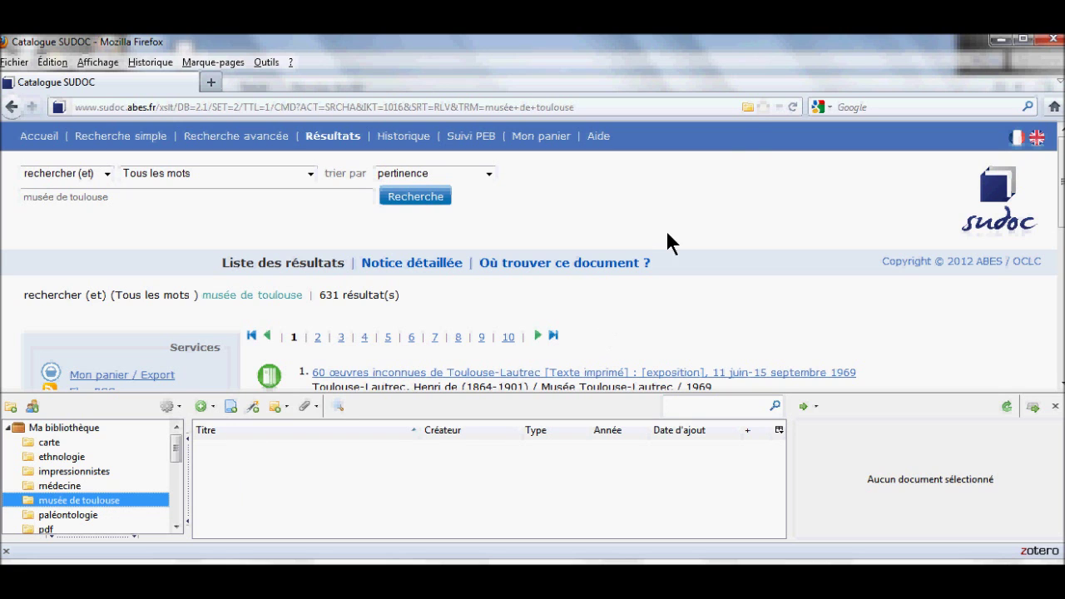
# Step: Save "60 œuvres inconnues", "Chefs-d'oeuvre de Toulouse Lautrec" and "Toulouse-Lautrec, oeuvres du Musée d'Albi" from the search results to the Zotero collection
pyautogui.click(748, 107)
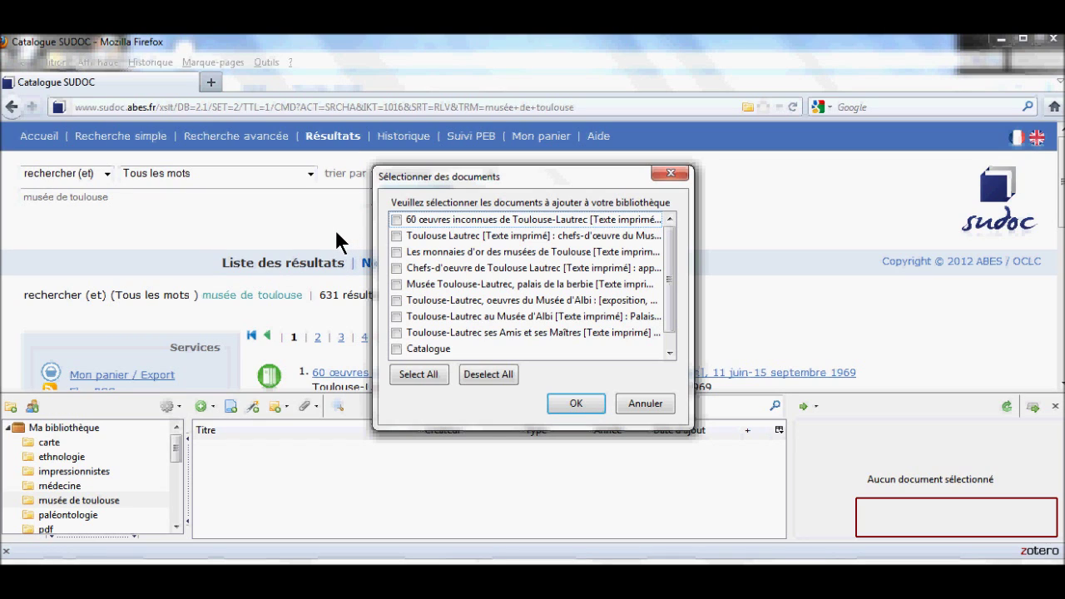
pyautogui.click(397, 220)
pyautogui.click(397, 268)
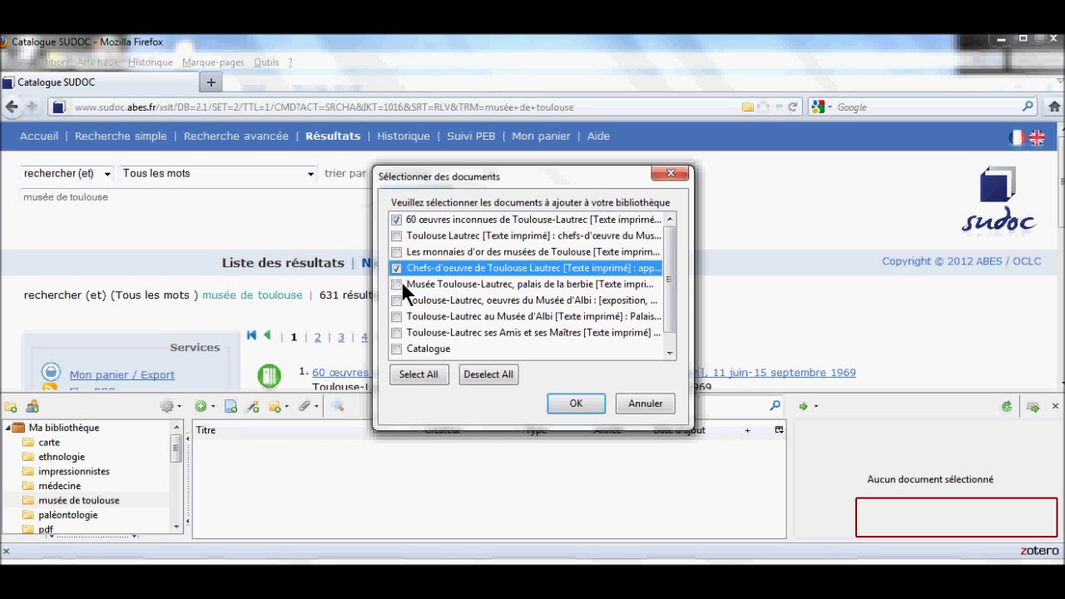
pyautogui.click(397, 300)
pyautogui.click(570, 402)
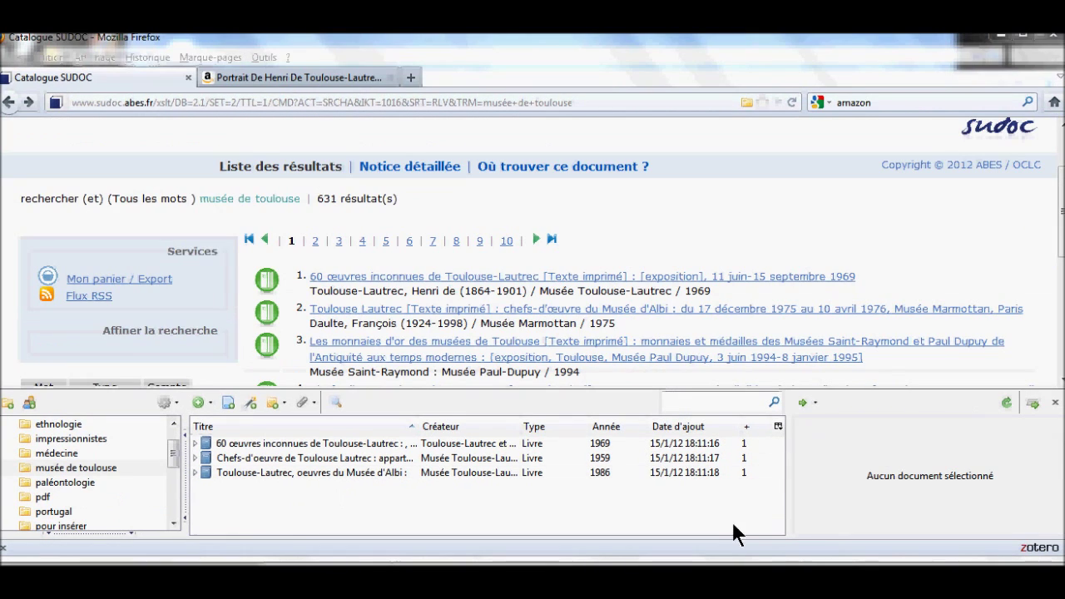
# Step: Open the detailed record of "Les monnaies d'or des musées de Toulouse", save it to Zotero and select the saved item
pyautogui.click(494, 346)
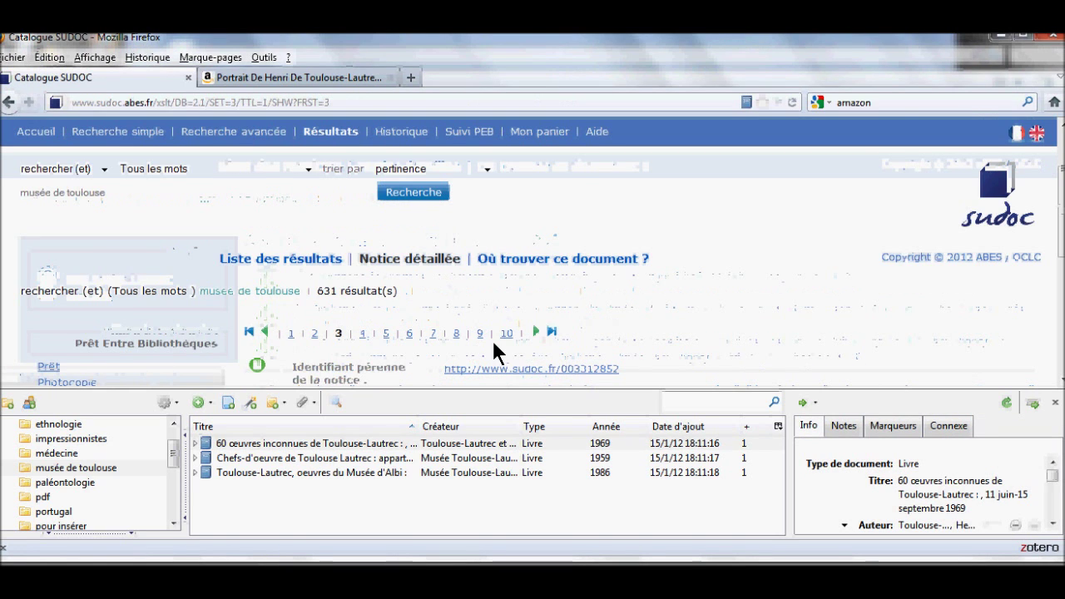
pyautogui.scroll(-2, 493, 343)
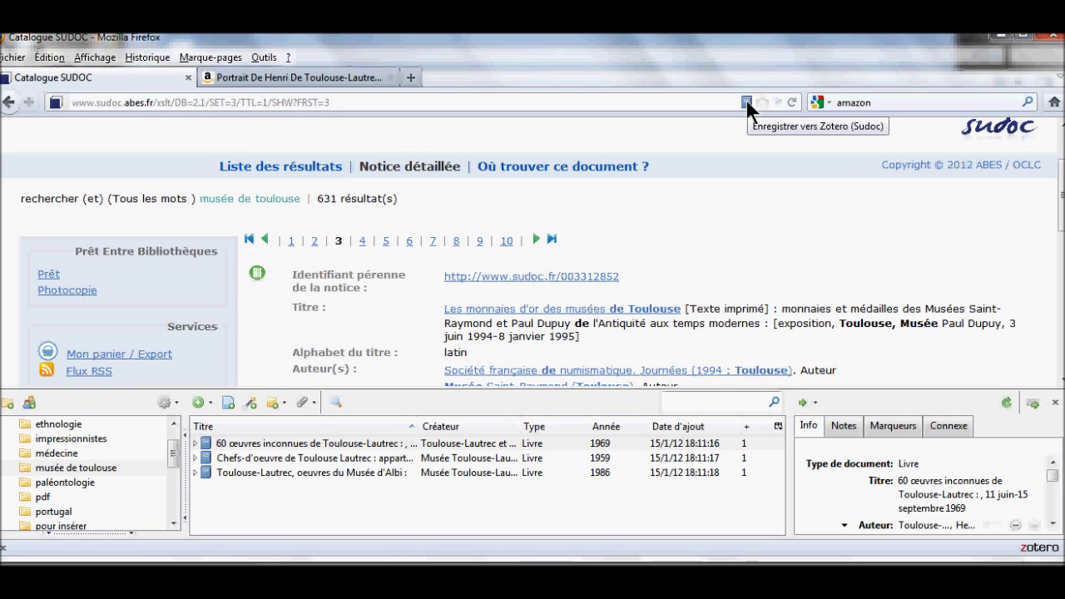
pyautogui.click(746, 102)
pyautogui.click(747, 100)
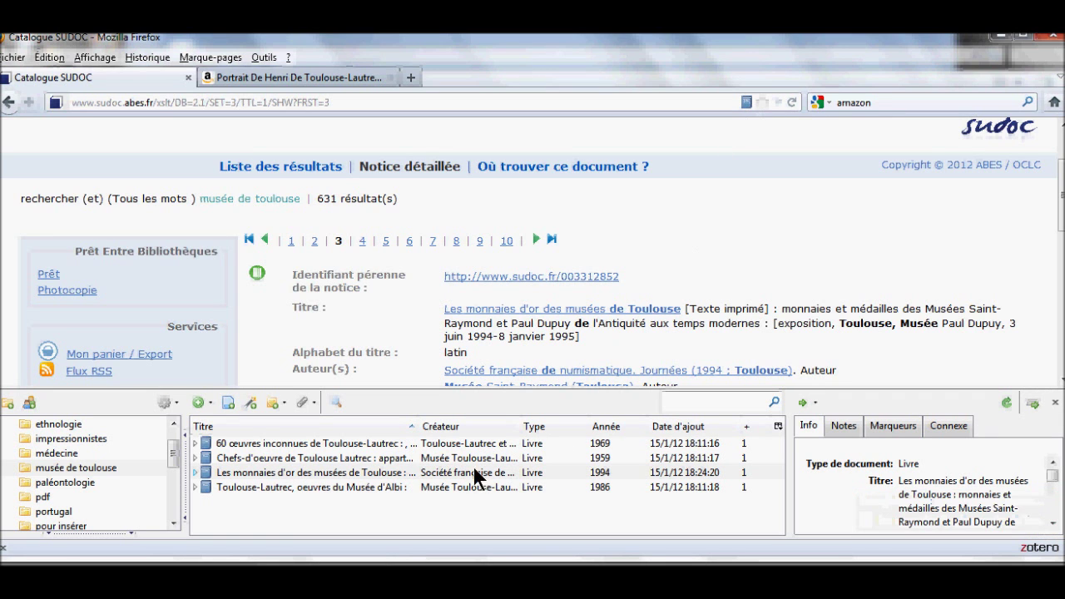
pyautogui.click(382, 471)
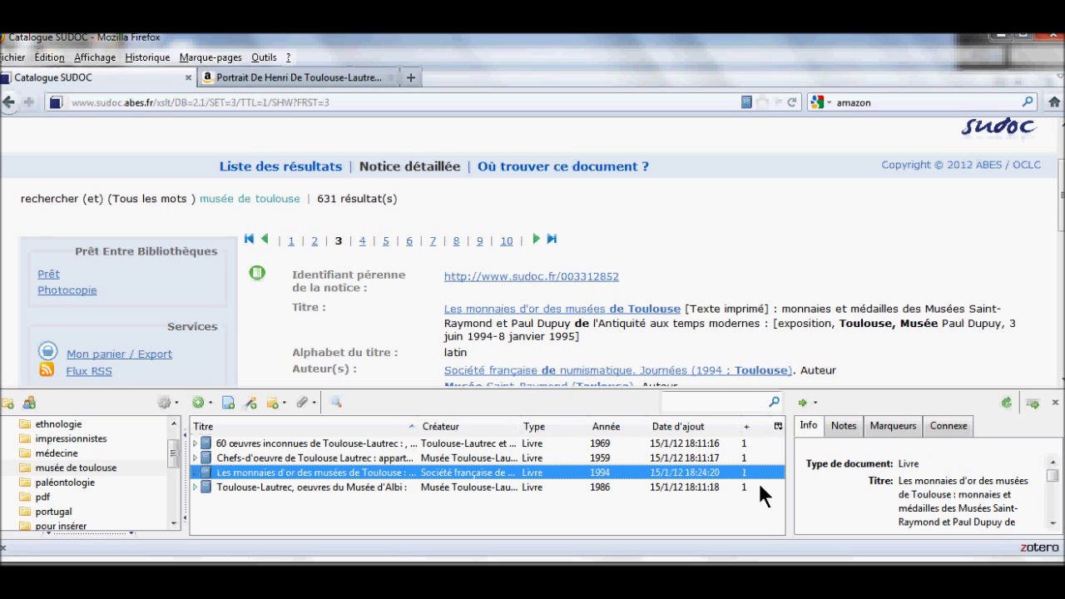
# Step: Save the Amazon DVD "Portrait De Henri De Toulouse-Lautrec" to the "Toulouse-Lautrec" collection and view its details
pyautogui.click(350, 77)
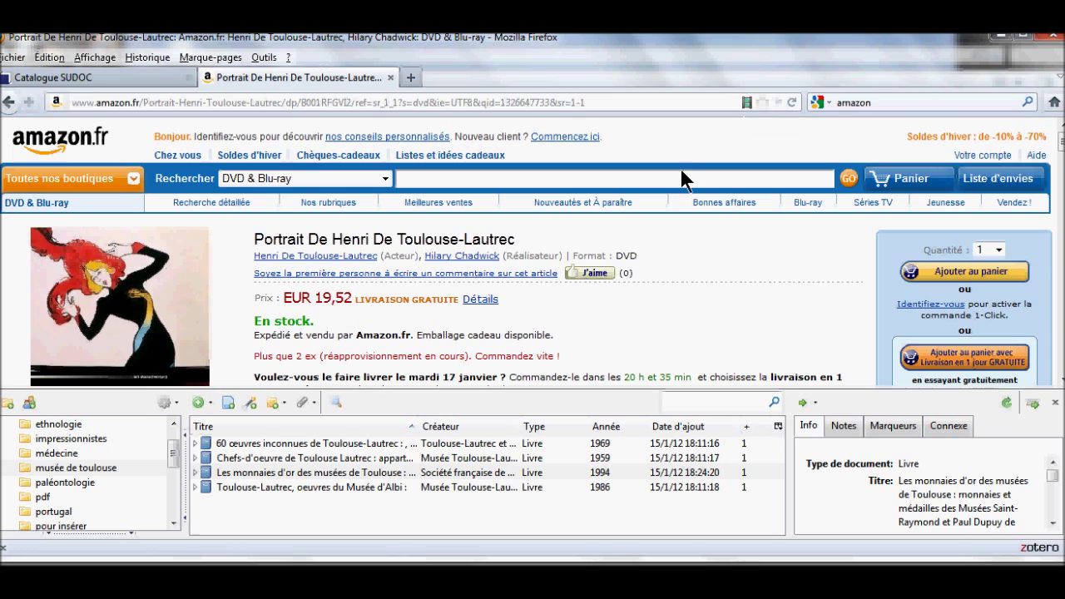
pyautogui.moveTo(170, 454); pyautogui.dragTo(178, 482)
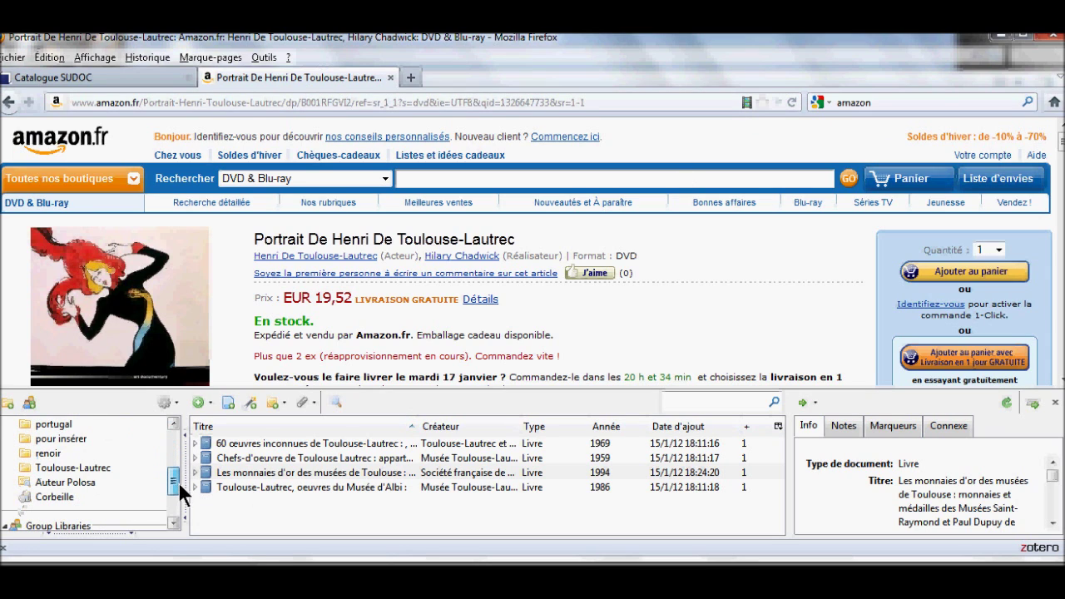
pyautogui.click(95, 466)
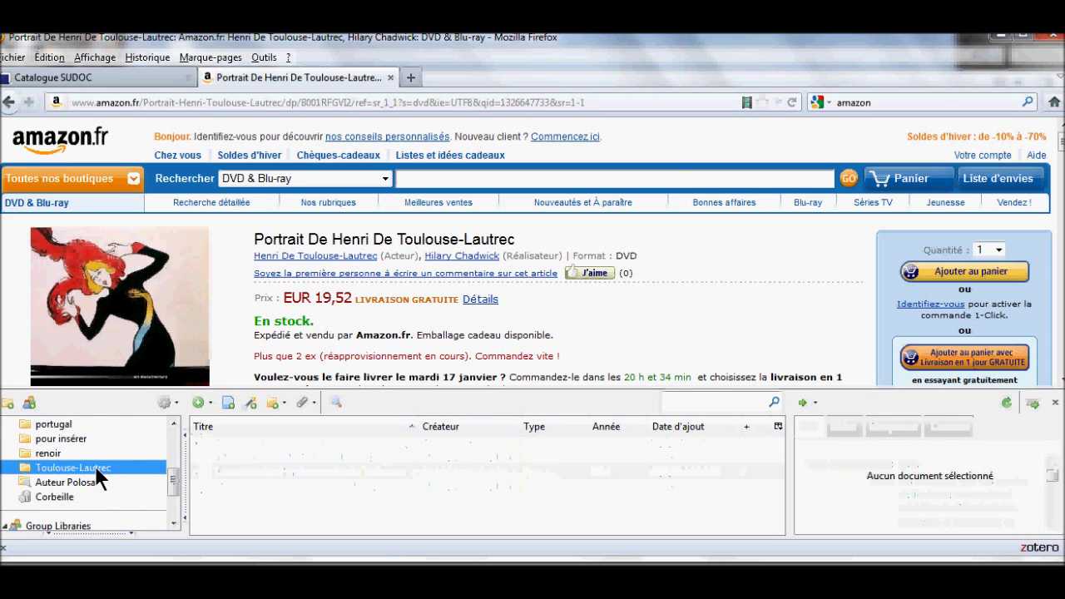
pyautogui.click(746, 108)
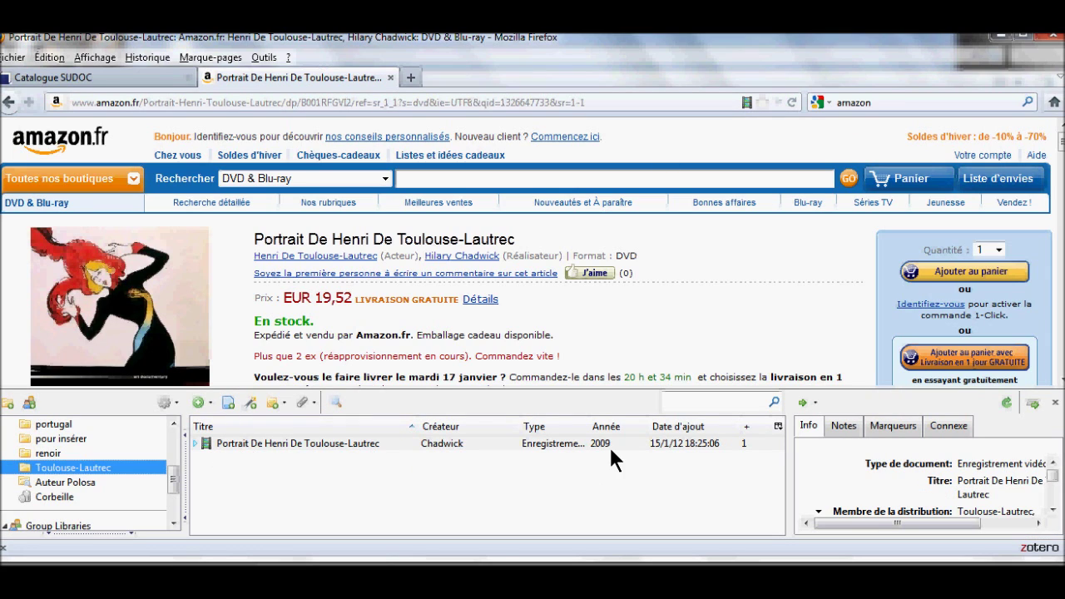
pyautogui.moveTo(856, 518); pyautogui.dragTo(910, 511)
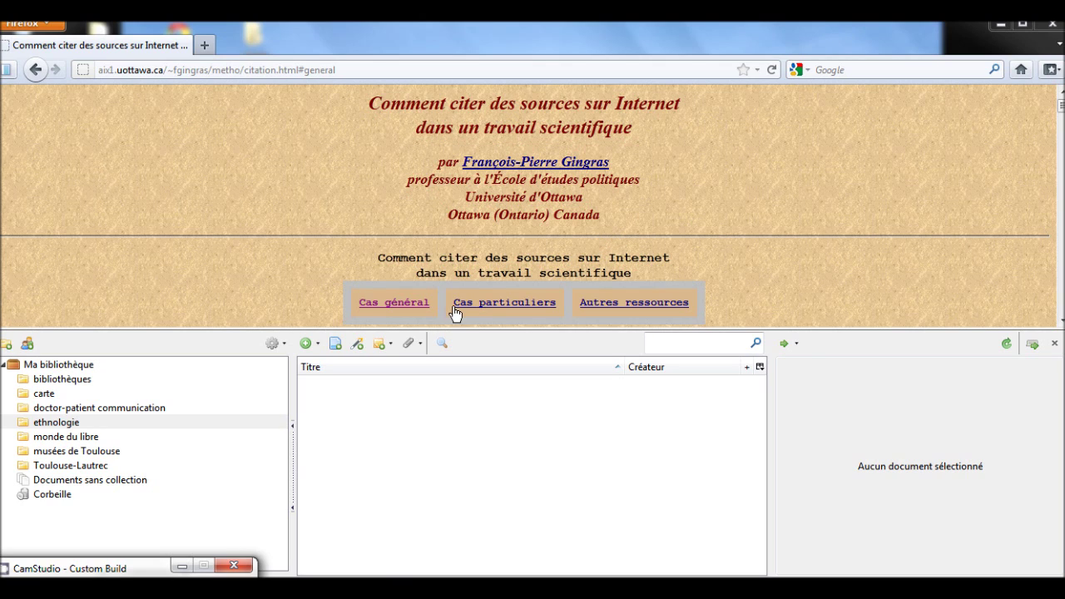
# Step: Save the current citation web page to the "ethnologie" collection and check its author, URL and access date fields
pyautogui.click(335, 343)
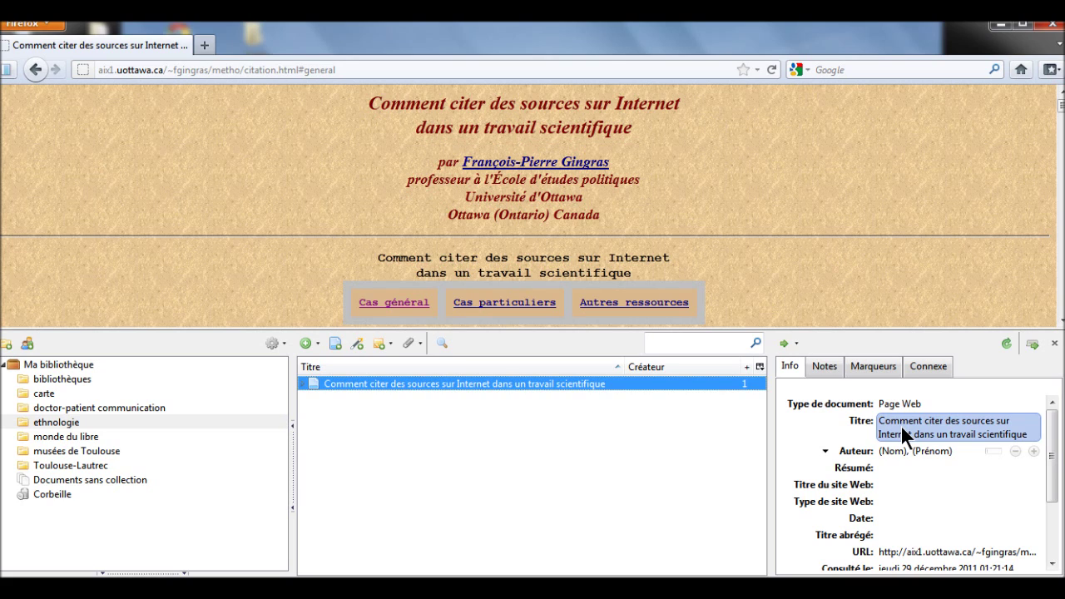
pyautogui.click(884, 447)
pyautogui.click(934, 450)
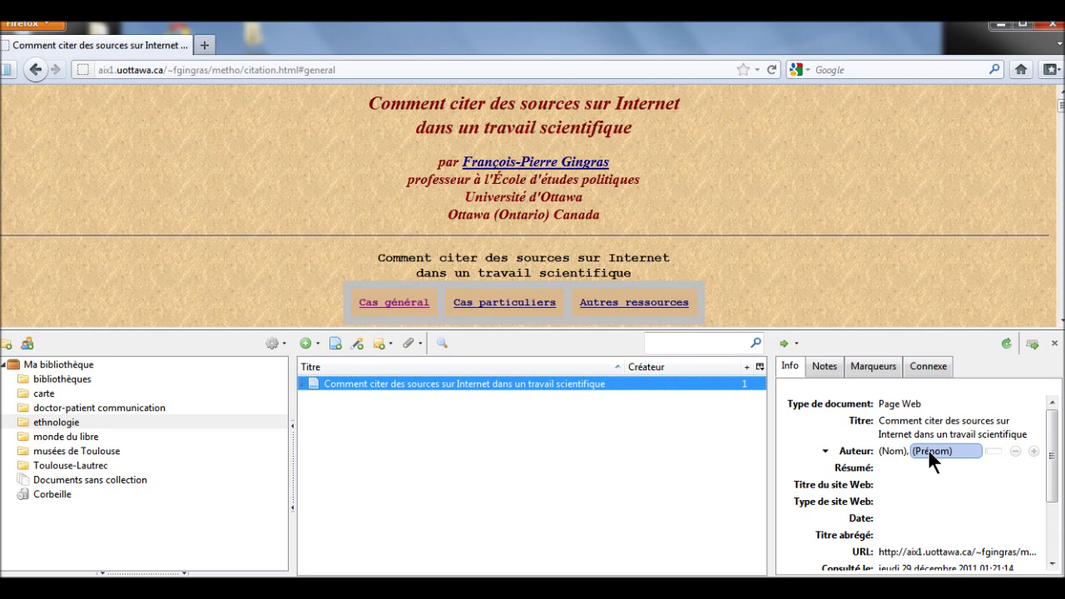
pyautogui.click(888, 450)
pyautogui.scroll(-1, 898, 482)
pyautogui.click(917, 509)
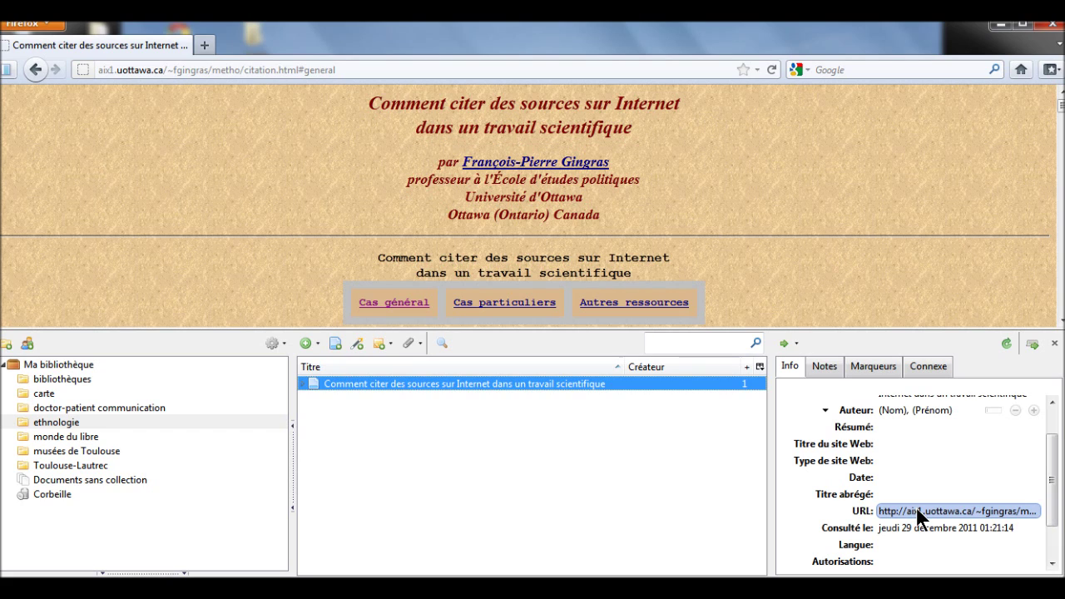
pyautogui.click(907, 527)
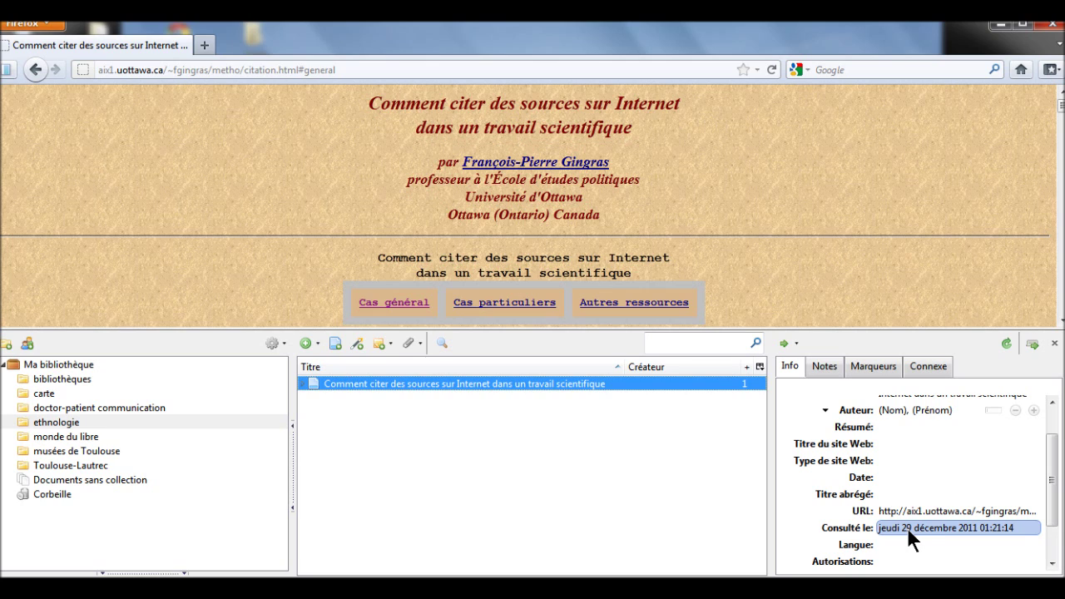
pyautogui.press('Return')
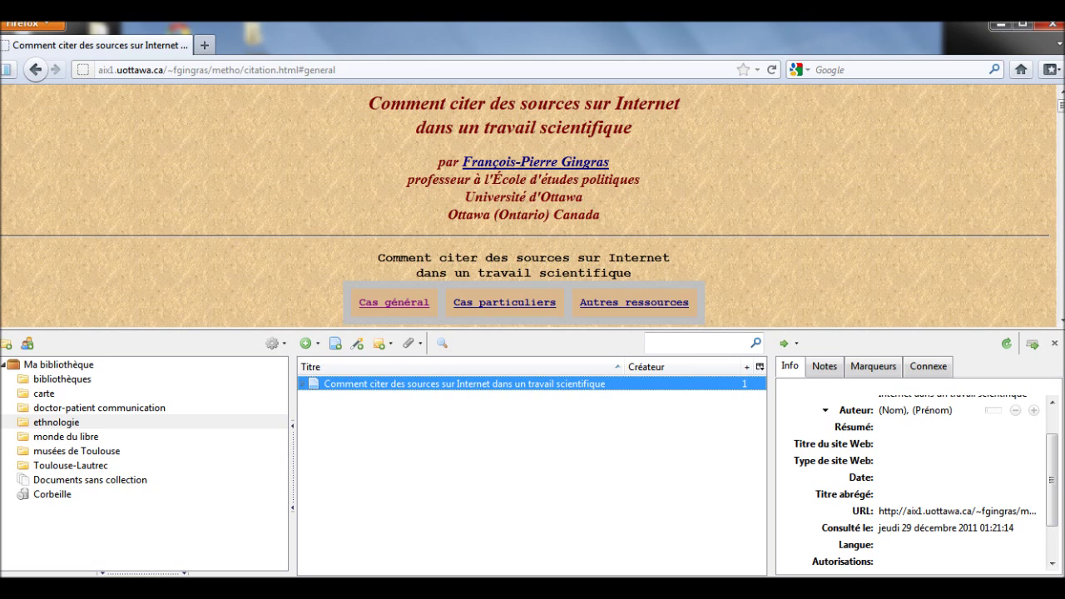
pyautogui.press('F9')
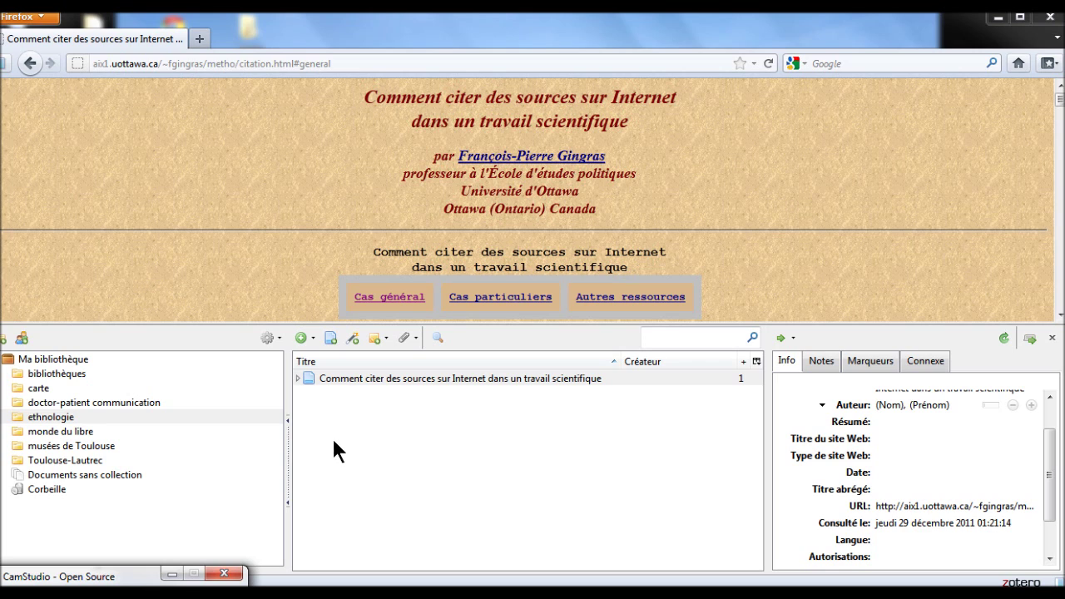
# Step: Create a new book item in the "ethnologie" collection with the title "Les misérables"
pyautogui.click(314, 335)
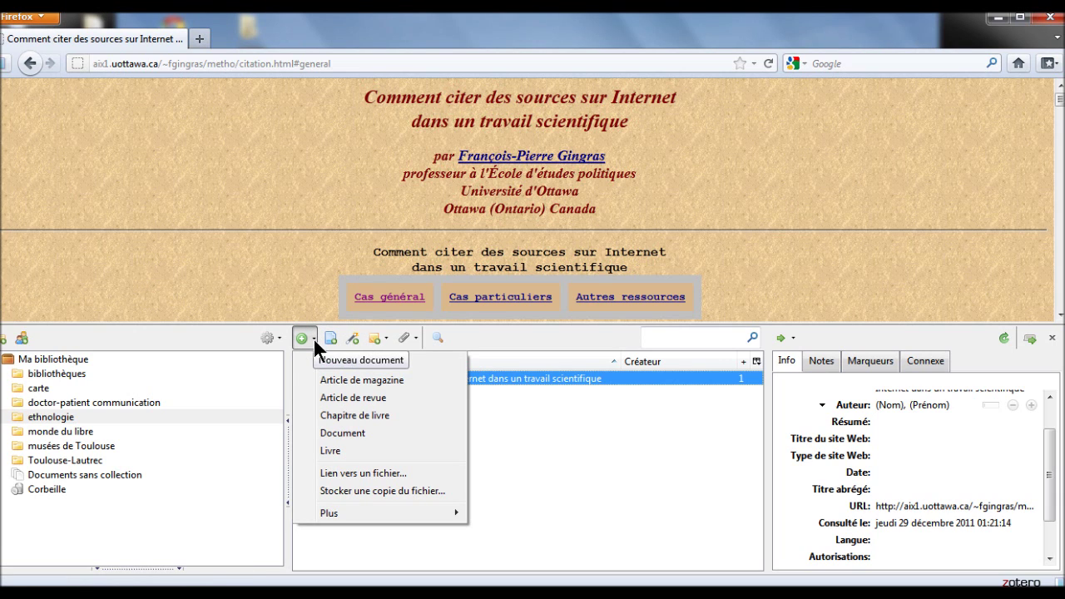
pyautogui.click(331, 451)
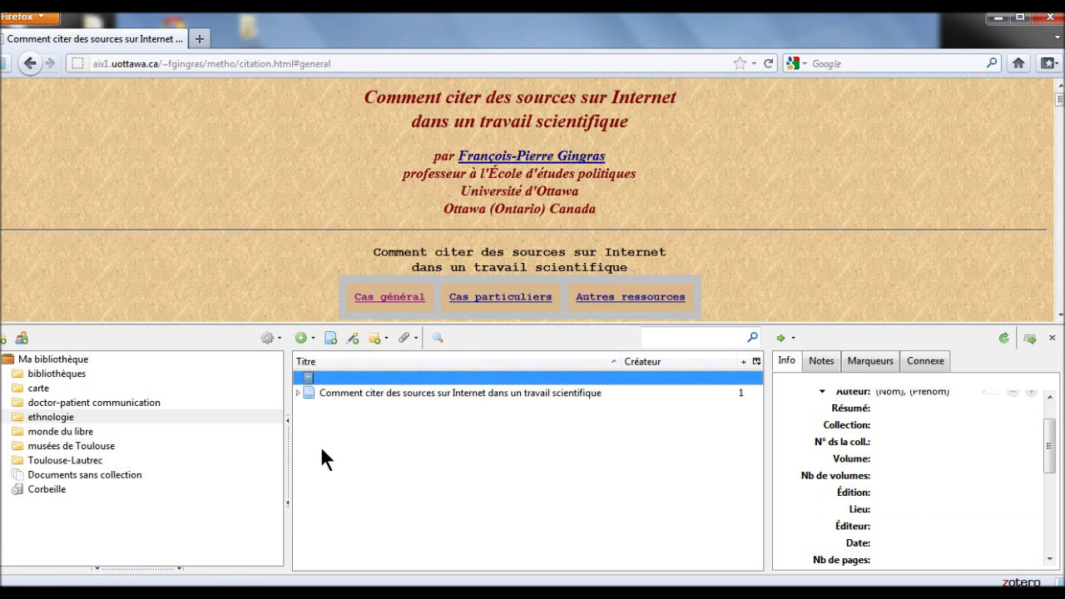
pyautogui.scroll(1, 1046, 440)
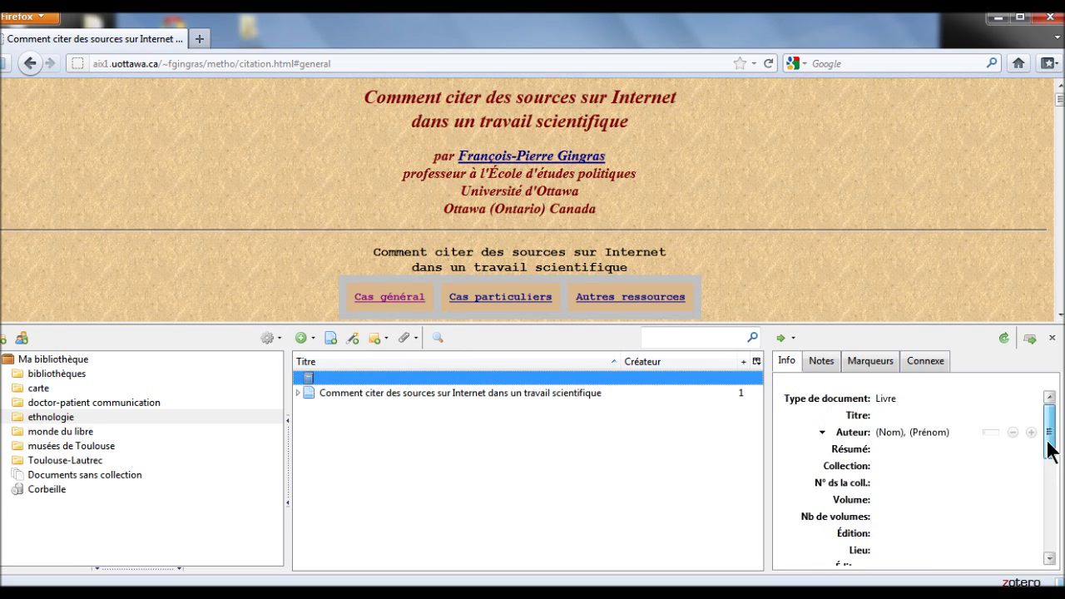
pyautogui.click(896, 412)
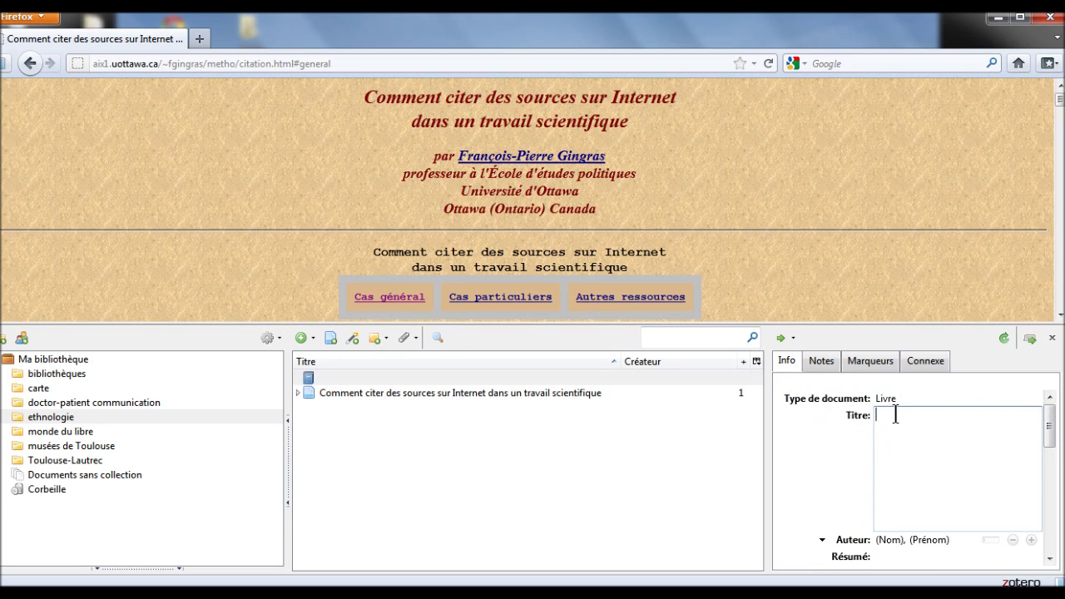
pyautogui.write('Les misérables')
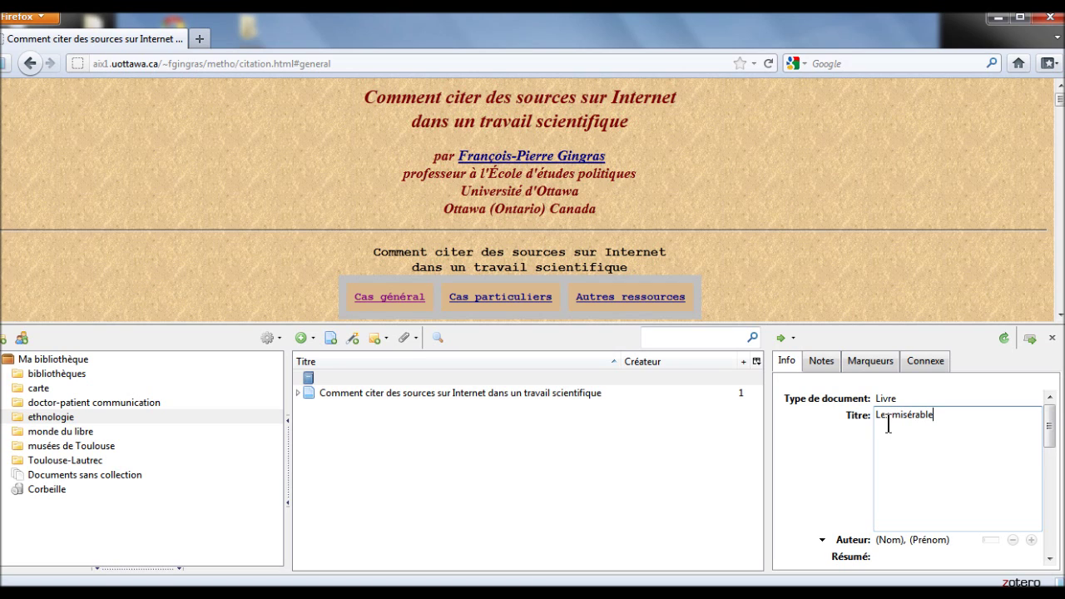